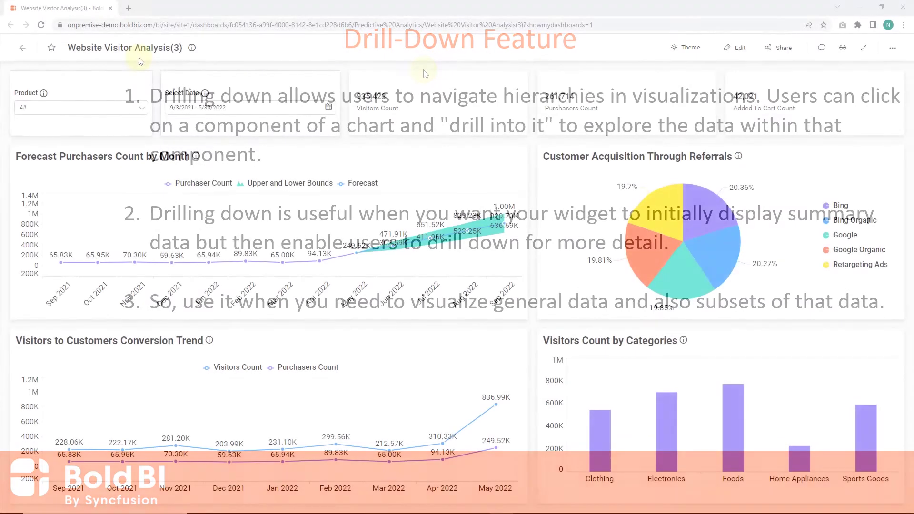
Drill the Clothing bar down to its Mens and Womens visitor counts.
{"action": "left_click", "coordinate": [594, 420]}
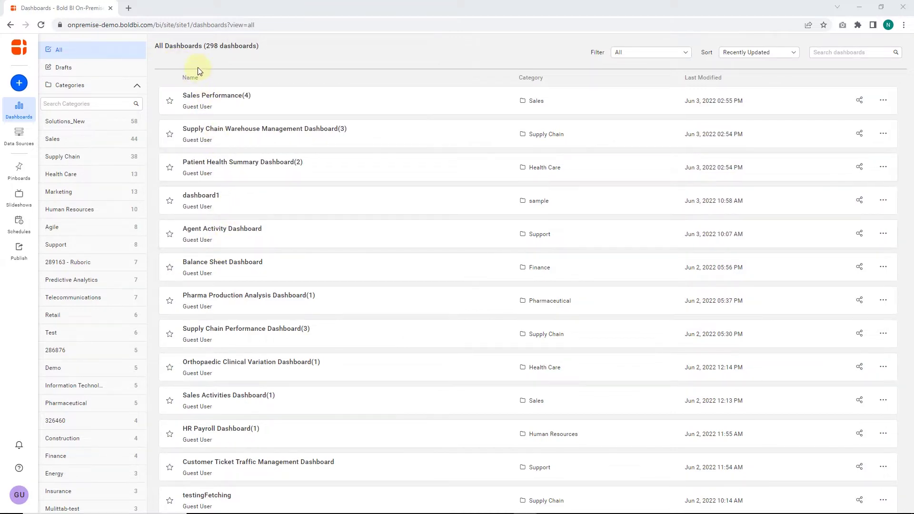
Open Sales Performance(4) and drill the Orders Comparison pie from Online into its five products.
{"action": "left_click", "coordinate": [268, 102]}
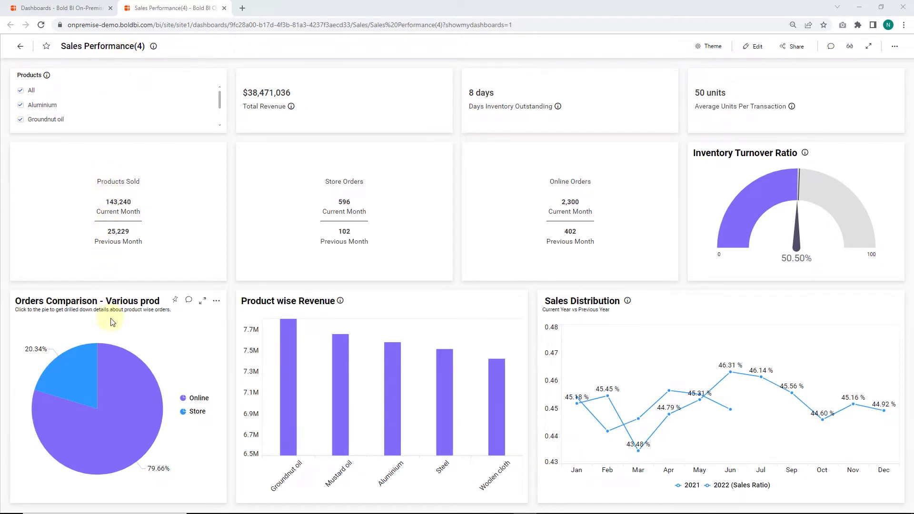
{"action": "left_click", "coordinate": [116, 367]}
{"action": "mouse_move", "coordinate": [190, 438]}
{"action": "left_mouse_down"}
{"action": "mouse_move", "coordinate": [202, 436]}
{"action": "mouse_move", "coordinate": [189, 436]}
{"action": "left_mouse_up"}
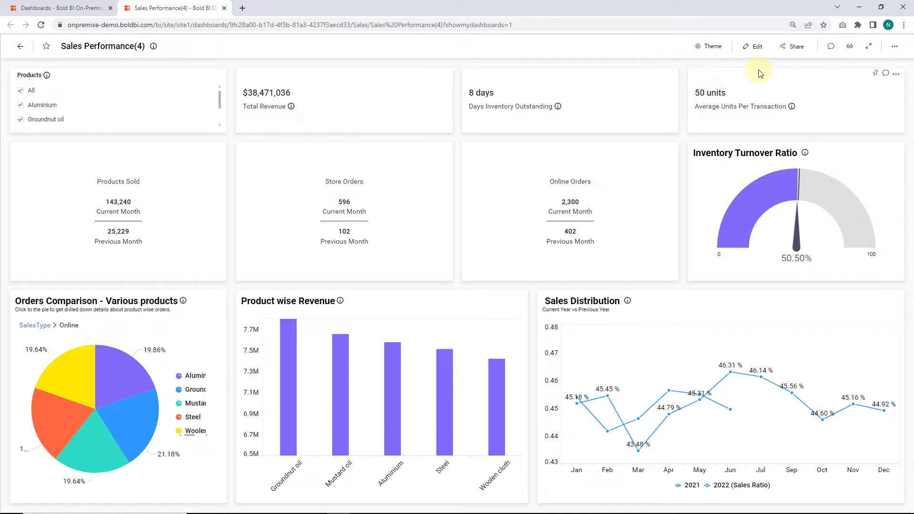
In the designer, place an enlarged Pie widget below the charts and show its Assign Data fields.
{"action": "left_click", "coordinate": [755, 47]}
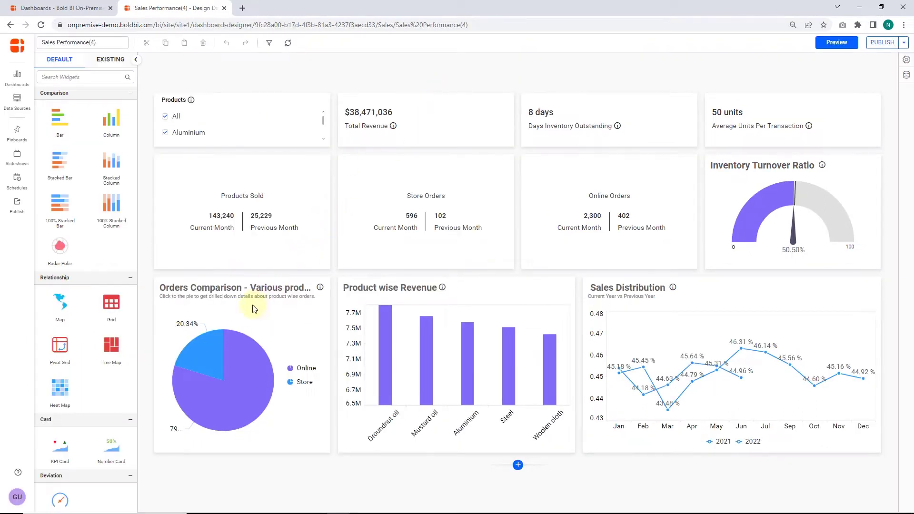
{"action": "left_click_drag", "start_coordinate": [60, 411], "coordinate": [161, 155]}
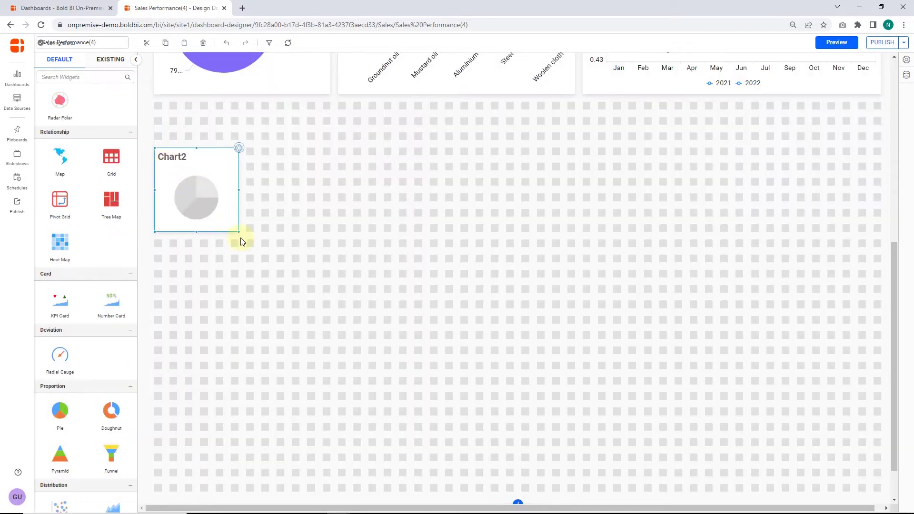
{"action": "left_click_drag", "start_coordinate": [240, 239], "coordinate": [419, 368]}
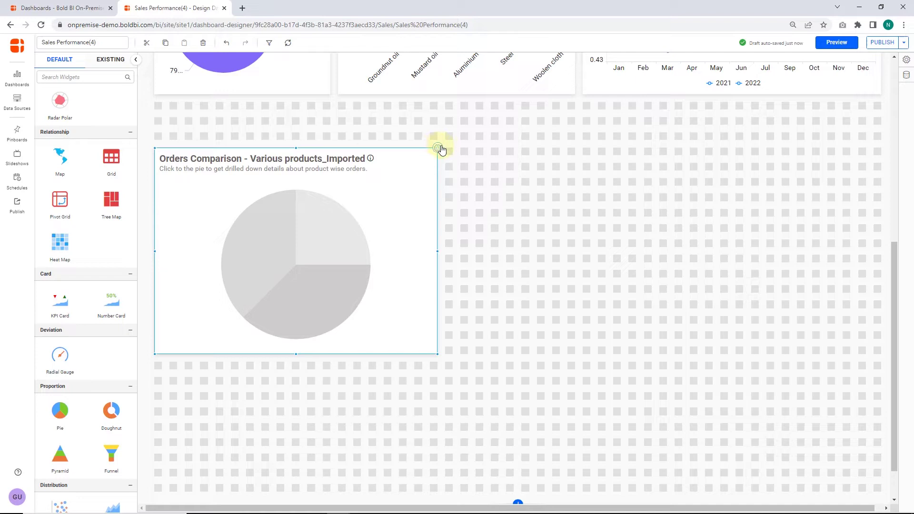
{"action": "left_click", "coordinate": [438, 148]}
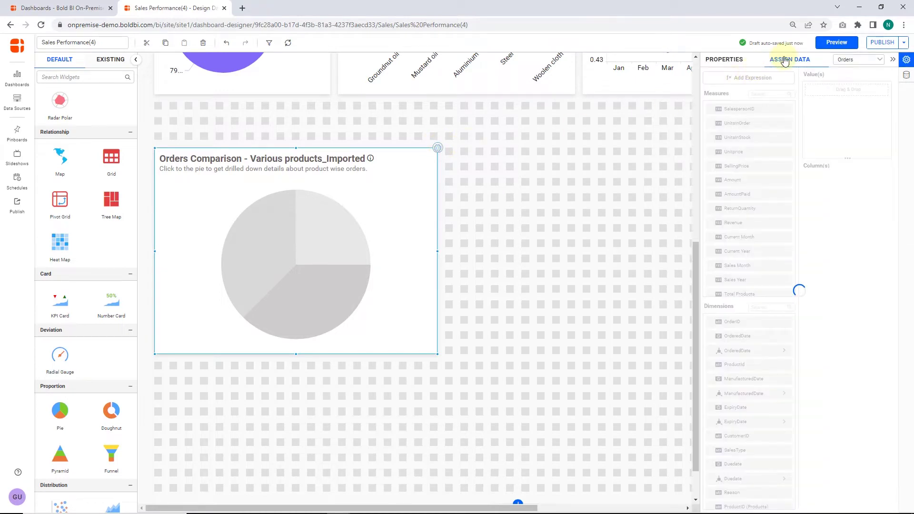
Assign OrderID as the pie's value, giving one full OrderID slice.
{"action": "left_click", "coordinate": [785, 62]}
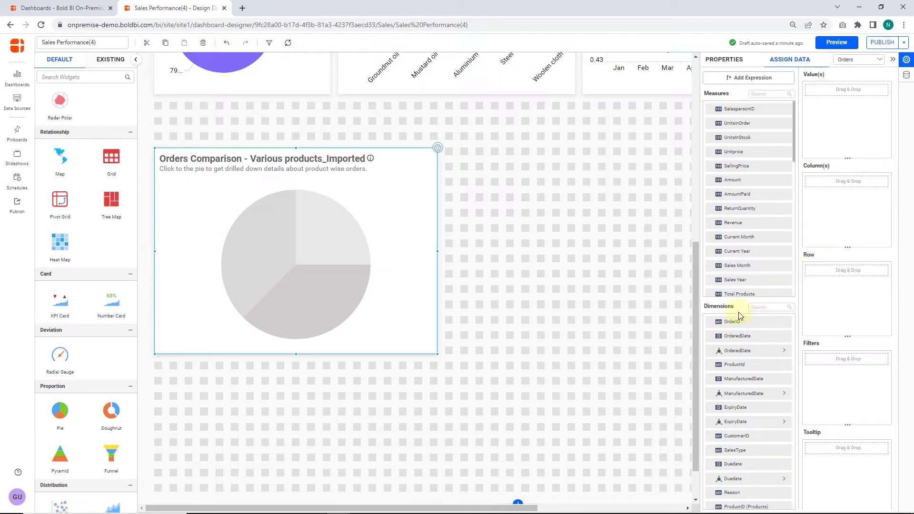
{"action": "left_click_drag", "start_coordinate": [730, 321], "coordinate": [841, 114]}
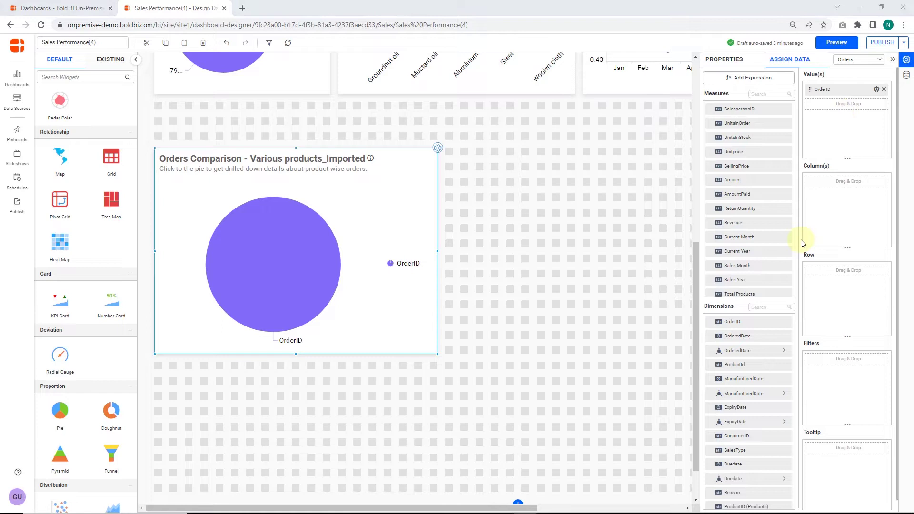
Split the pie by SalesType, sorted by OrderID count descending.
{"action": "left_click_drag", "start_coordinate": [739, 455], "coordinate": [838, 221]}
{"action": "left_click", "coordinate": [877, 183]}
{"action": "left_click", "coordinate": [856, 213]}
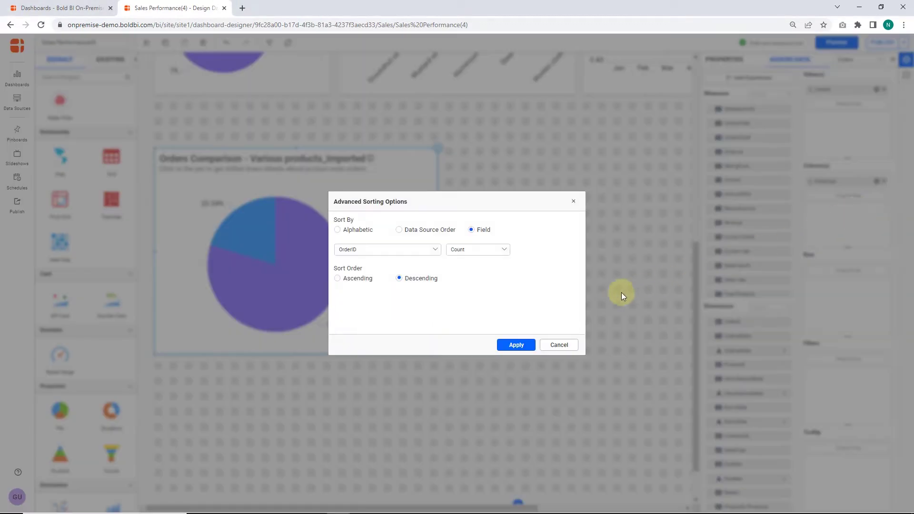
{"action": "left_click", "coordinate": [559, 346]}
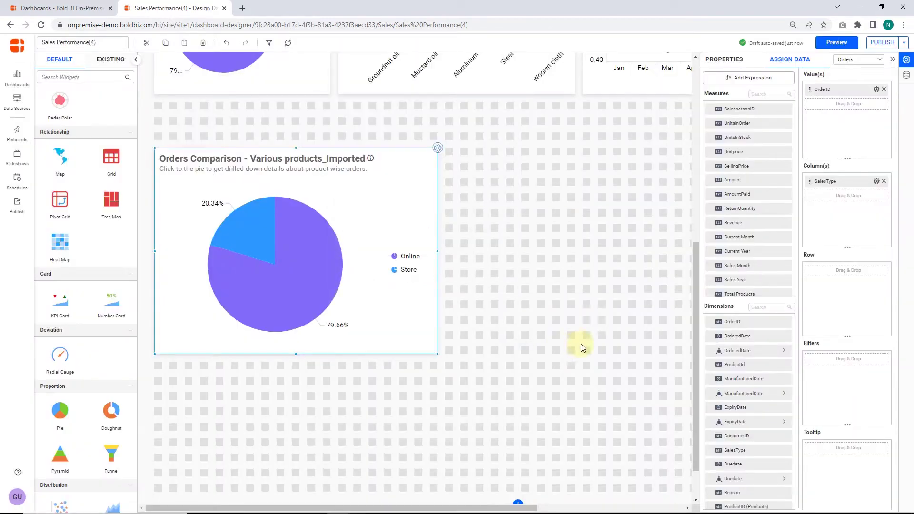
Apply a Top 5 rank filter to SalesType, leaving Online 79.66% and Store 20.34%.
{"action": "left_click", "coordinate": [875, 184]}
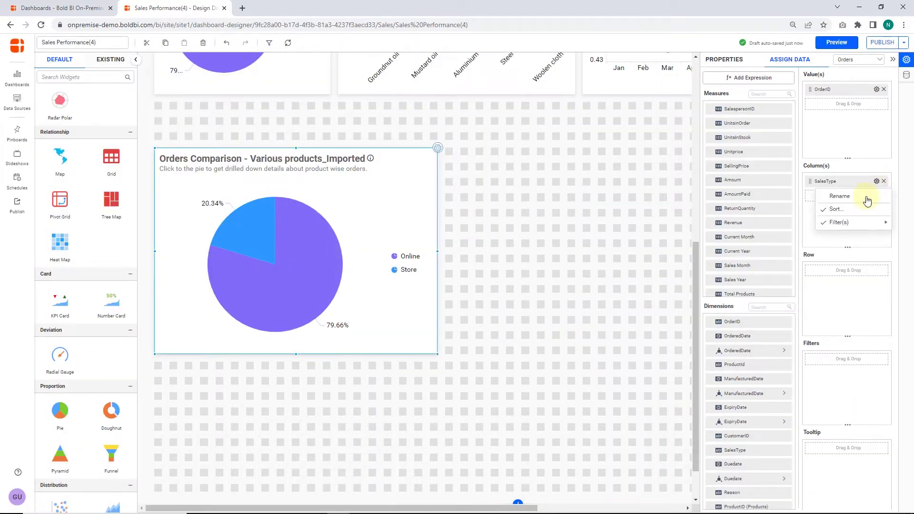
{"action": "mouse_move", "coordinate": [848, 222]}
{"action": "left_click", "coordinate": [788, 230]}
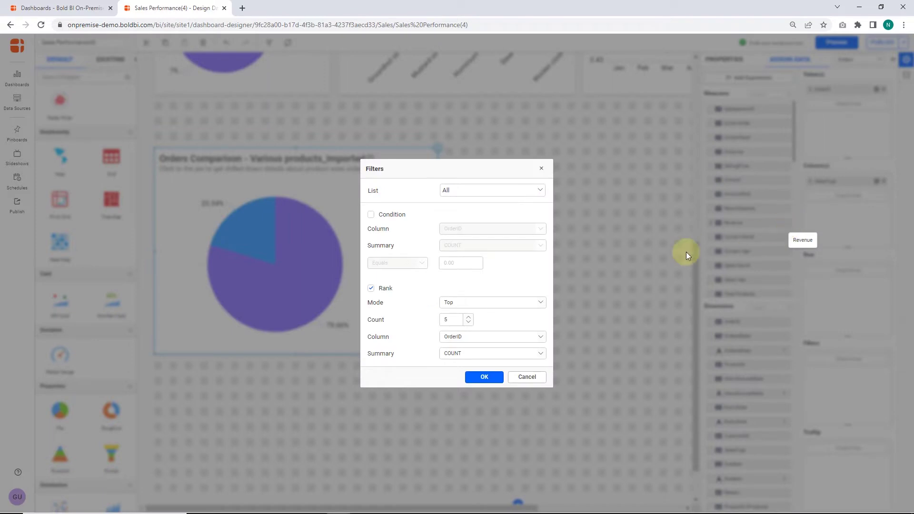
{"action": "left_click", "coordinate": [481, 377]}
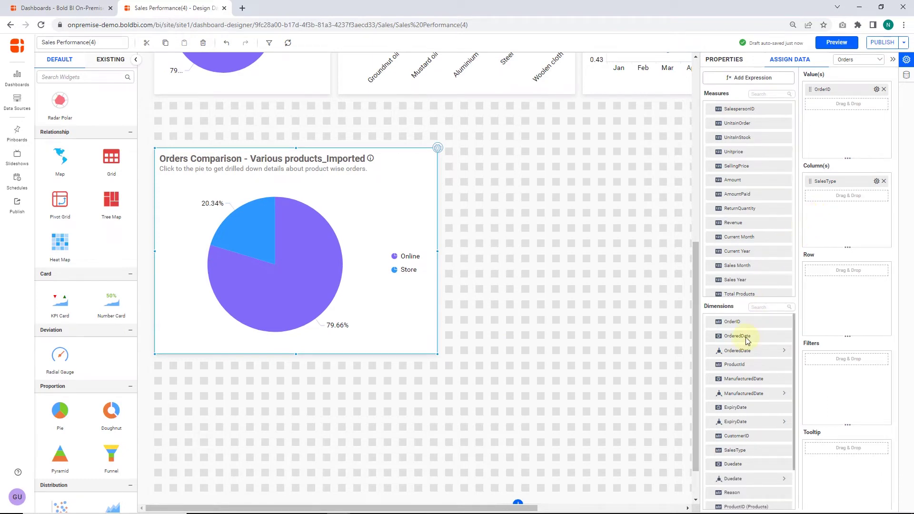
Nest ProductName under SalesType with multi-level drill down, then test drilling Store and returning.
{"action": "scroll", "coordinate": [747, 348], "scroll_direction": "down", "scroll_amount": 1}
{"action": "left_click_drag", "start_coordinate": [740, 474], "coordinate": [827, 210]}
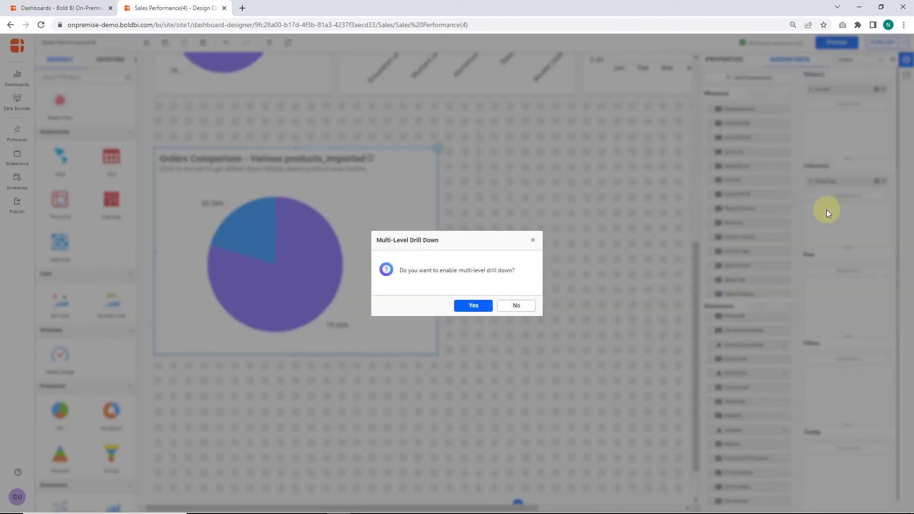
{"action": "left_click", "coordinate": [470, 306]}
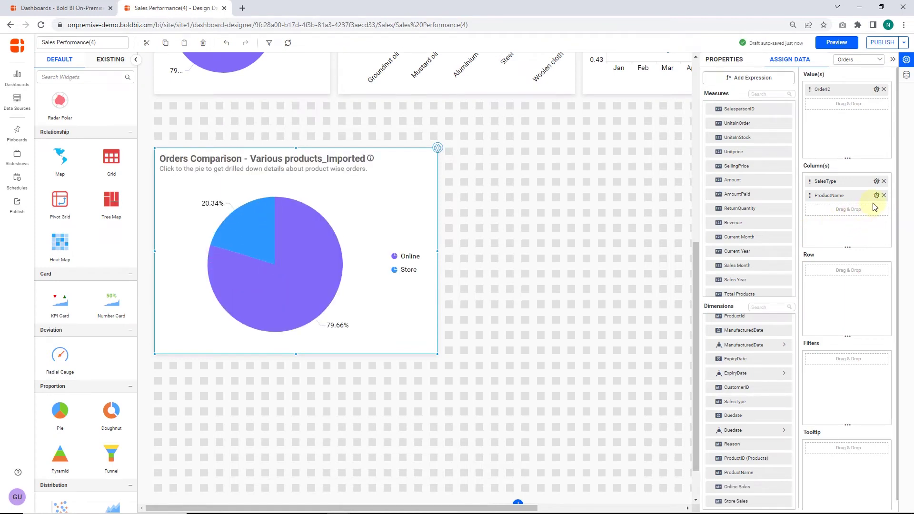
{"action": "left_click", "coordinate": [261, 209]}
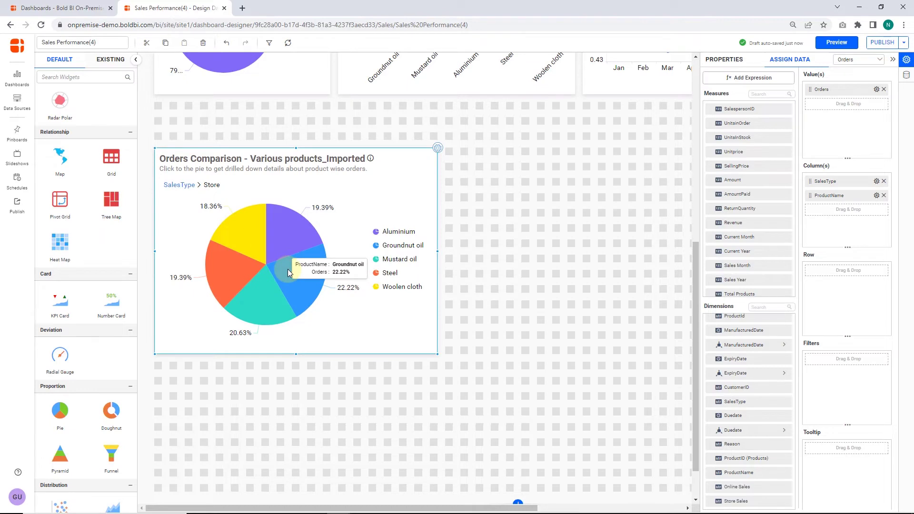
{"action": "left_click", "coordinate": [186, 189]}
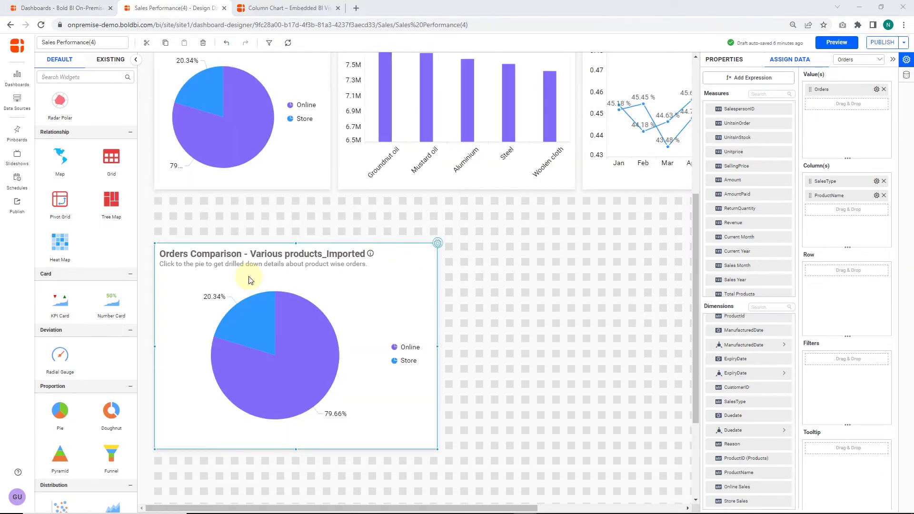
Read through the Column Chart documentation's Drill down section and its sidebar.
{"action": "left_click", "coordinate": [303, 8]}
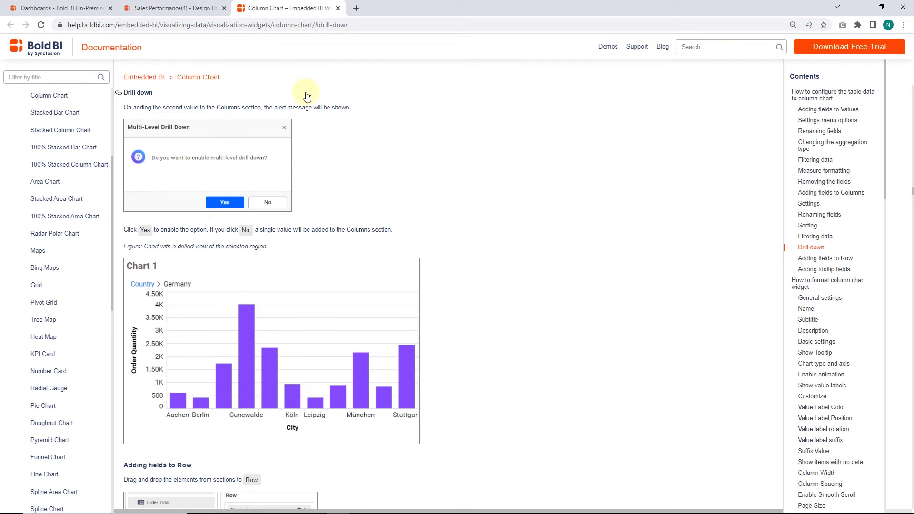
{"action": "scroll", "coordinate": [307, 96], "scroll_direction": "down", "scroll_amount": 2}
{"action": "scroll", "coordinate": [306, 92], "scroll_direction": "up", "scroll_amount": 2}
{"action": "scroll", "coordinate": [27, 139], "scroll_direction": "up", "scroll_amount": 2}
{"action": "scroll", "coordinate": [31, 142], "scroll_direction": "down", "scroll_amount": 5}
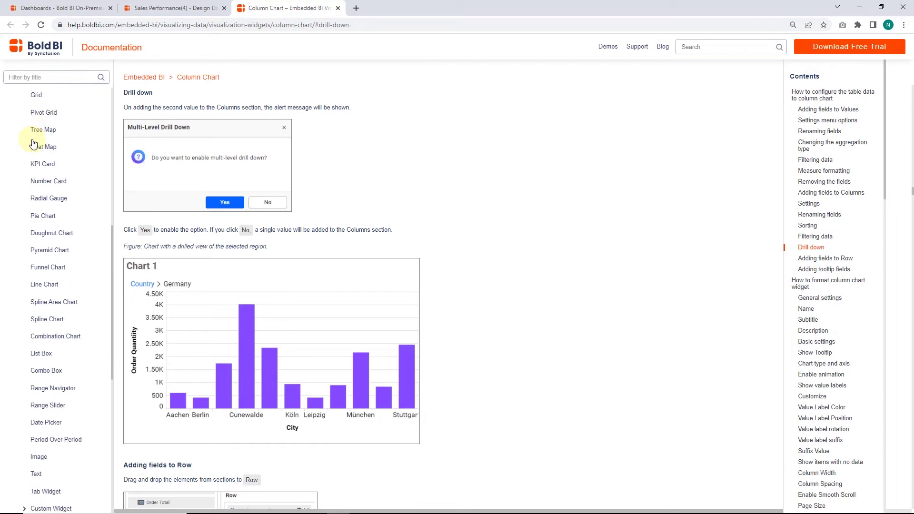
{"action": "scroll", "coordinate": [33, 144], "scroll_direction": "down", "scroll_amount": 2}
{"action": "scroll", "coordinate": [32, 144], "scroll_direction": "up", "scroll_amount": 3}
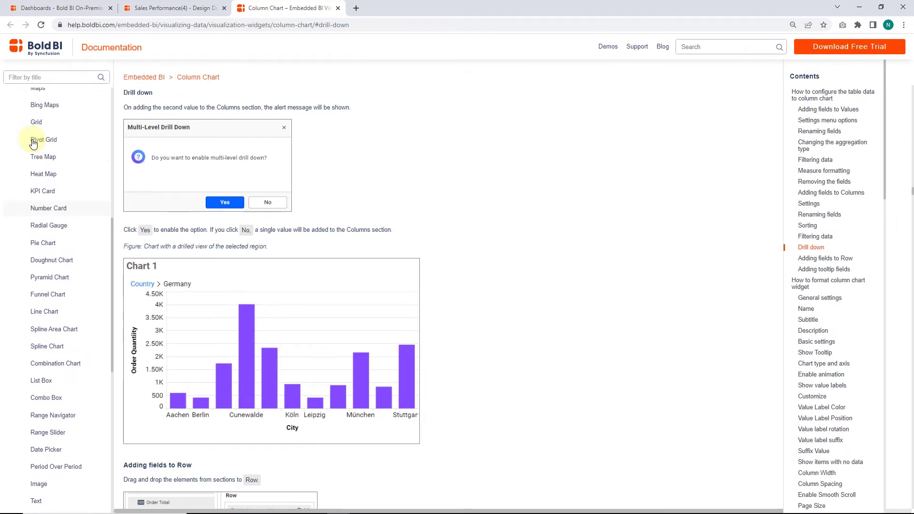
{"action": "scroll", "coordinate": [33, 144], "scroll_direction": "up", "scroll_amount": 3}
{"action": "scroll", "coordinate": [33, 143], "scroll_direction": "up", "scroll_amount": 3}
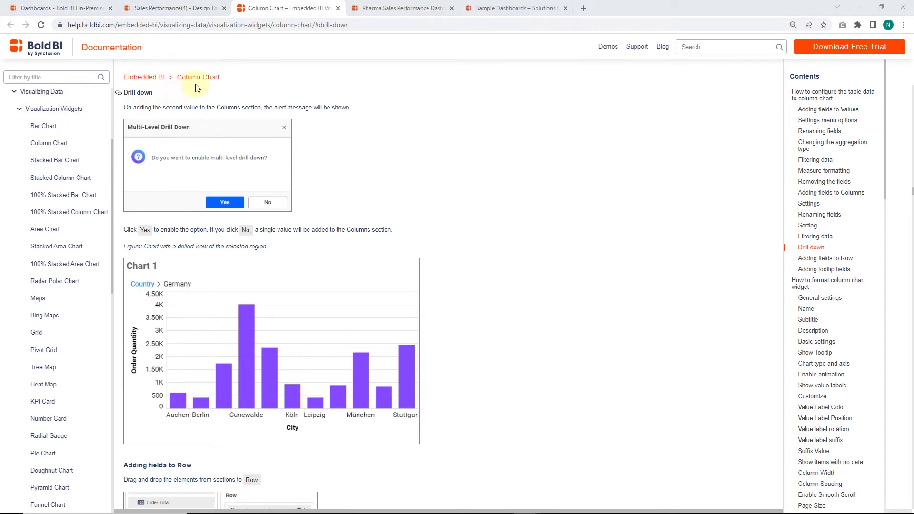
On the Pharma dashboard, drill the Sales by Condition pie into Diabetics and back to Drug Type.
{"action": "left_click", "coordinate": [401, 12]}
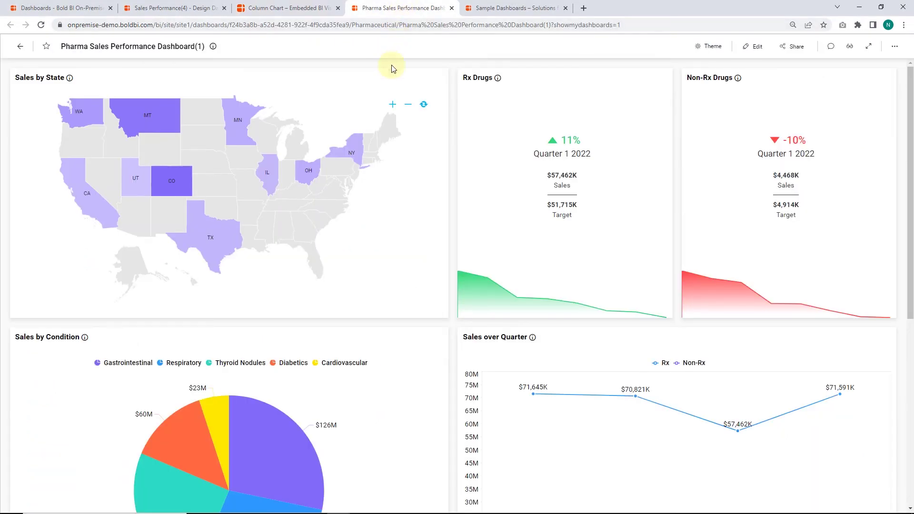
{"action": "scroll", "coordinate": [391, 65], "scroll_direction": "down", "scroll_amount": 4}
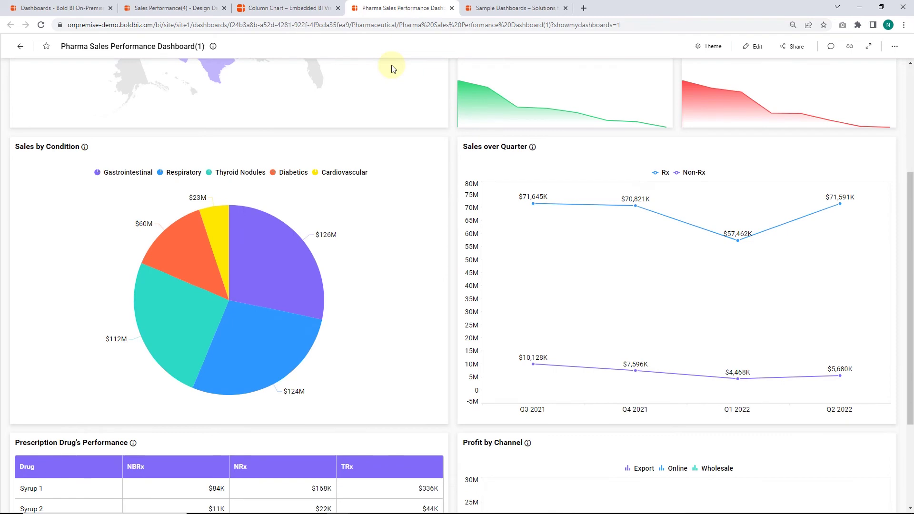
{"action": "scroll", "coordinate": [394, 138], "scroll_direction": "down", "scroll_amount": 1}
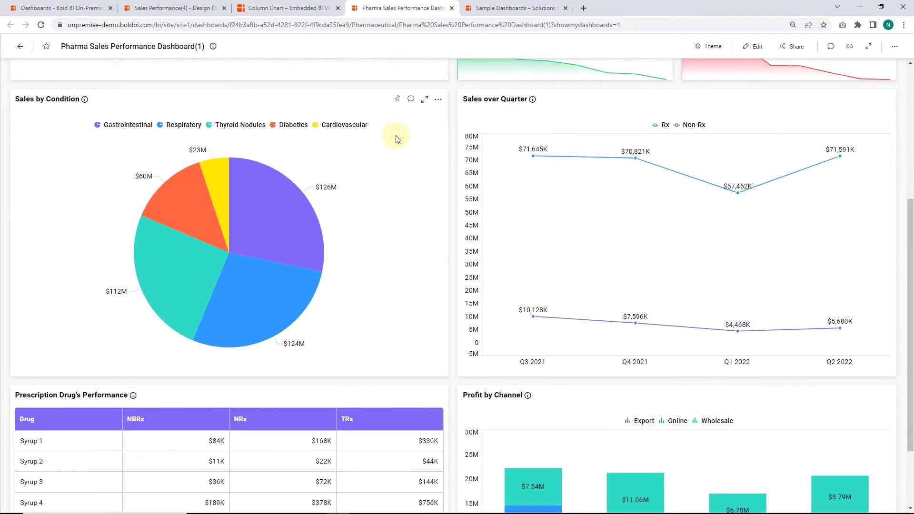
{"action": "left_click", "coordinate": [187, 196]}
{"action": "left_click", "coordinate": [35, 116]}
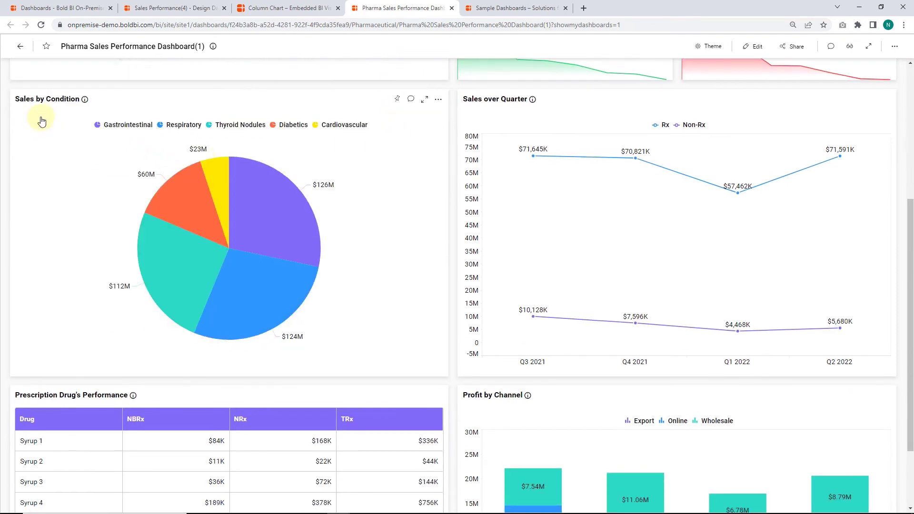
Drill Sales over Quarter into the Q3 2021 Rx point and return to quarterly view.
{"action": "left_click", "coordinate": [533, 157]}
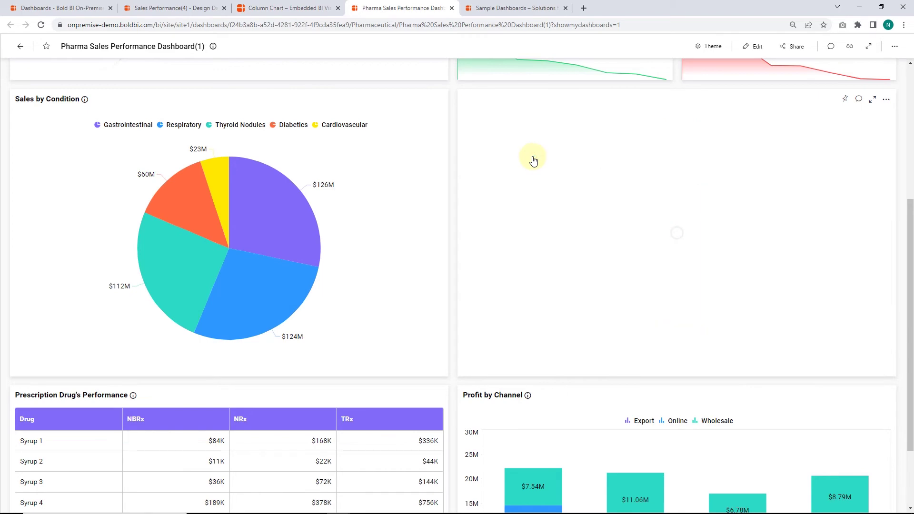
{"action": "left_click", "coordinate": [486, 118]}
{"action": "scroll", "coordinate": [486, 120], "scroll_direction": "up", "scroll_amount": 3}
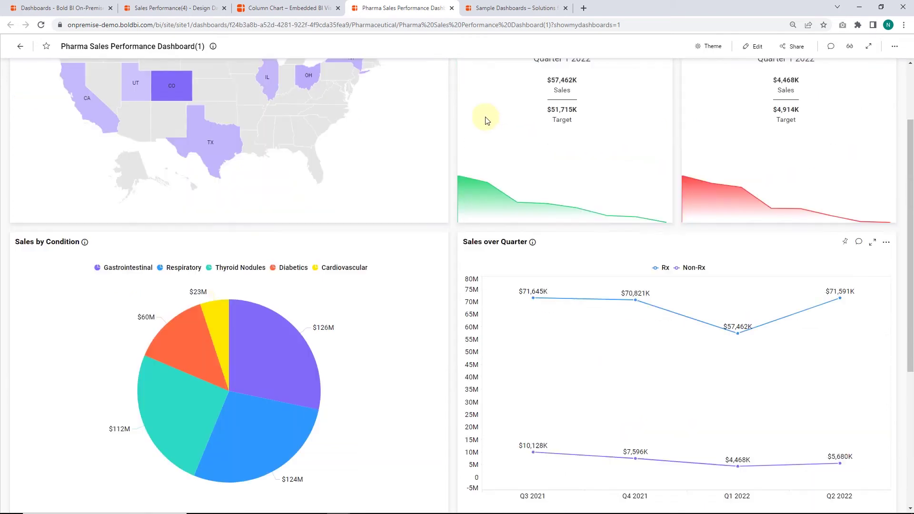
{"action": "scroll", "coordinate": [487, 120], "scroll_direction": "up", "scroll_amount": 2}
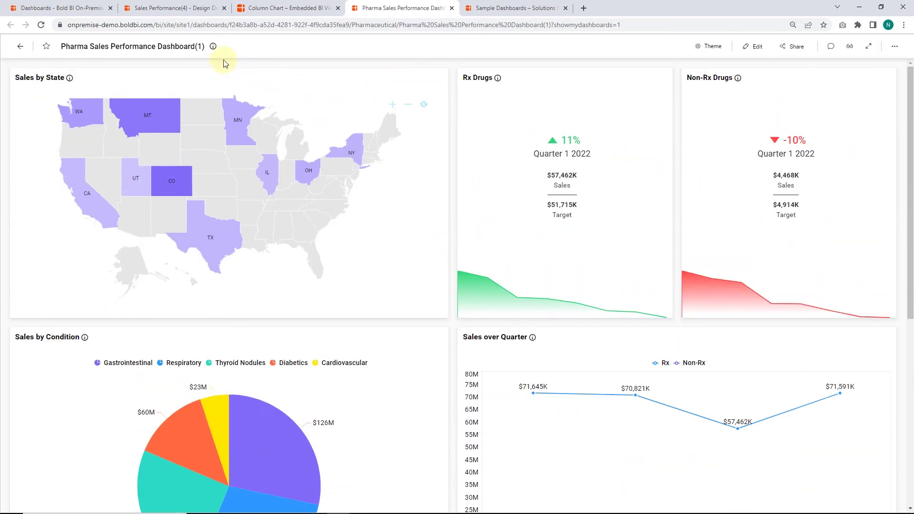
{"action": "mouse_move", "coordinate": [214, 54]}
Bring up the Sample Dashboards – Solutions page showing Construction Quality Management and Project Monitoring.
{"action": "left_click", "coordinate": [488, 11]}
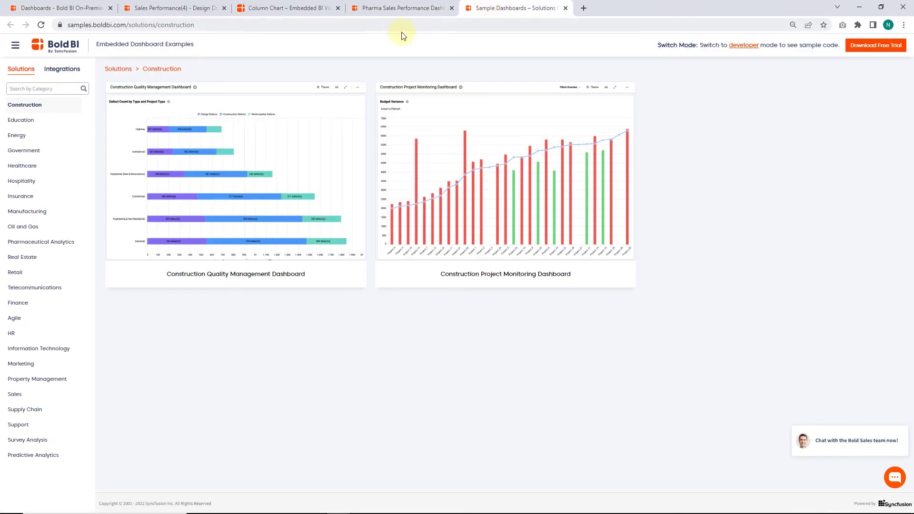